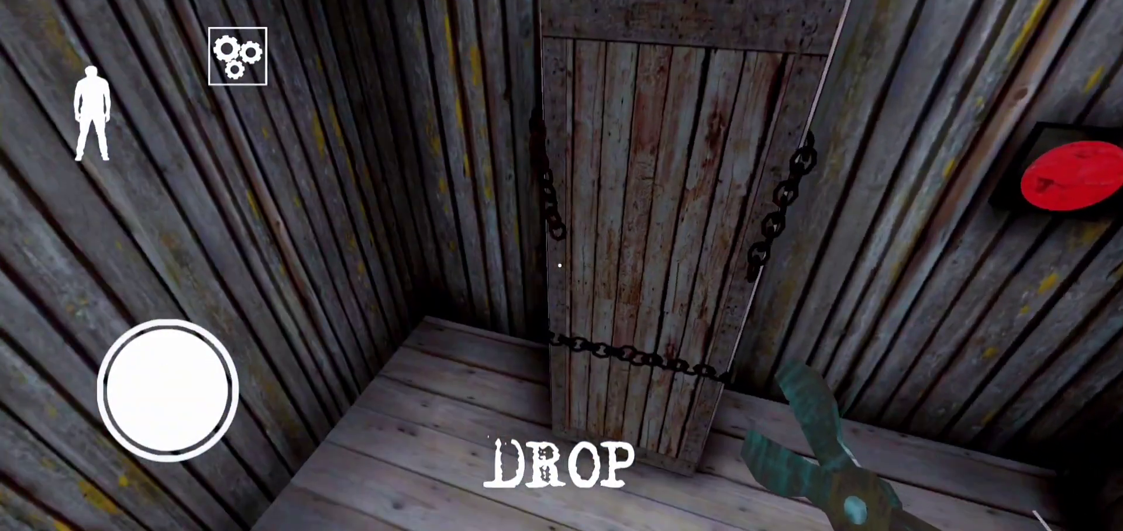
# Pick up the door handle by the chained door and drop it in the next room.
pyautogui.moveTo(223, 443)
pyautogui.mouseDown()
pyautogui.moveTo(167, 362)
pyautogui.moveTo(120, 322)
pyautogui.mouseUp()
pyautogui.click(1022, 206)
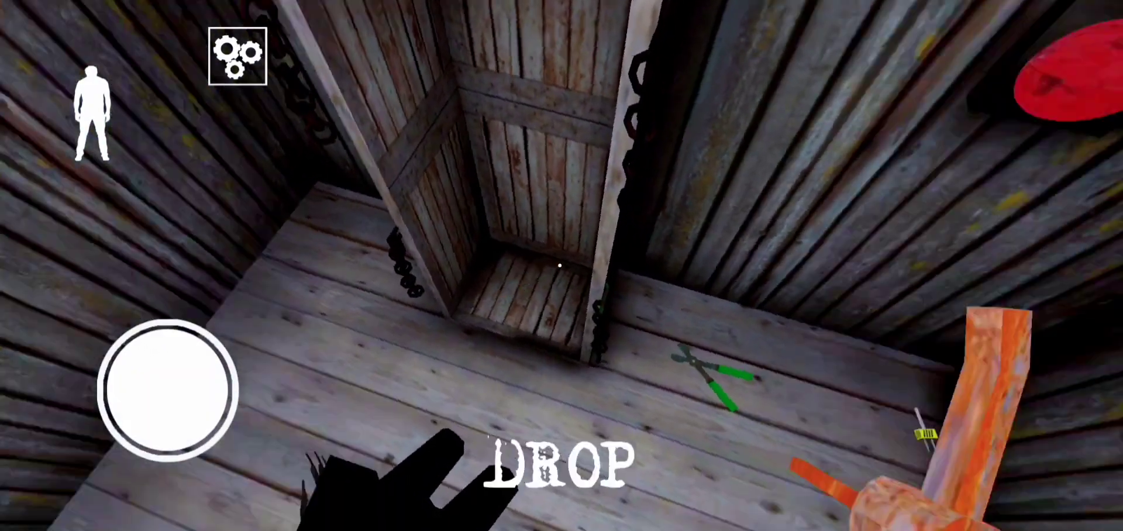
pyautogui.moveTo(167, 390)
pyautogui.mouseDown()
pyautogui.moveTo(138, 350)
pyautogui.moveTo(175, 325)
pyautogui.moveTo(162, 308)
pyautogui.mouseUp()
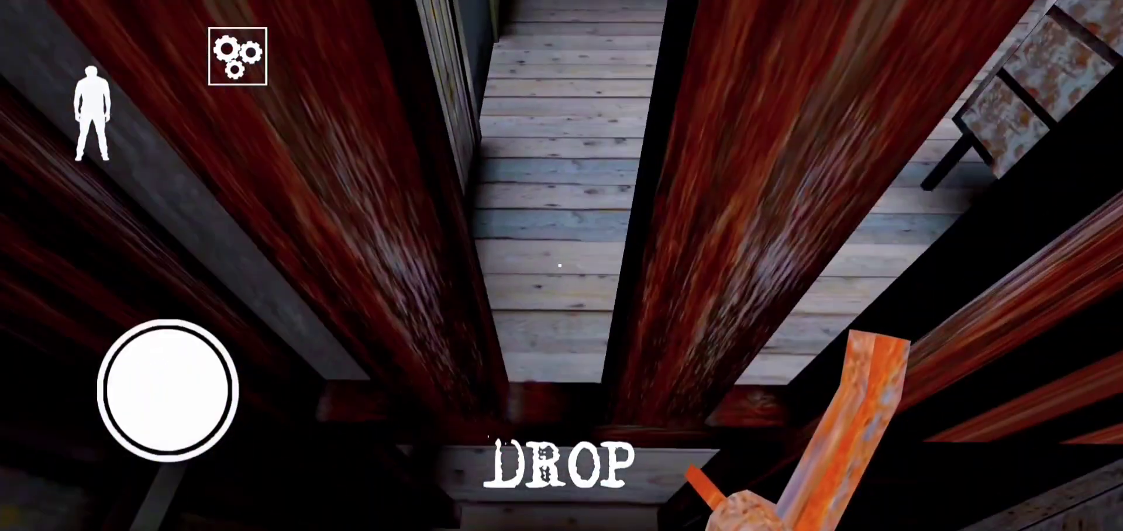
pyautogui.moveTo(168, 390)
pyautogui.mouseDown()
pyautogui.moveTo(177, 305)
pyautogui.moveTo(160, 306)
pyautogui.mouseUp()
pyautogui.moveTo(168, 390)
pyautogui.mouseDown()
pyautogui.moveTo(175, 300)
pyautogui.moveTo(149, 308)
pyautogui.mouseUp()
pyautogui.click(559, 464)
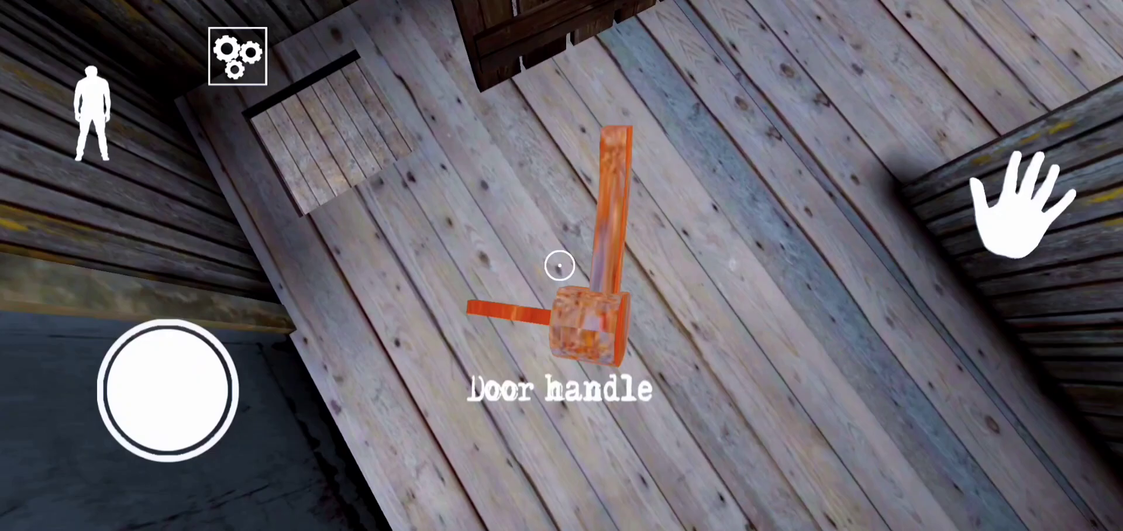
# Grab the yellow-striped stun gun and carry it through the rooms and corridor.
pyautogui.moveTo(167, 390)
pyautogui.mouseDown()
pyautogui.moveTo(181, 345)
pyautogui.moveTo(173, 305)
pyautogui.moveTo(219, 330)
pyautogui.moveTo(198, 314)
pyautogui.moveTo(188, 330)
pyautogui.moveTo(156, 306)
pyautogui.mouseUp()
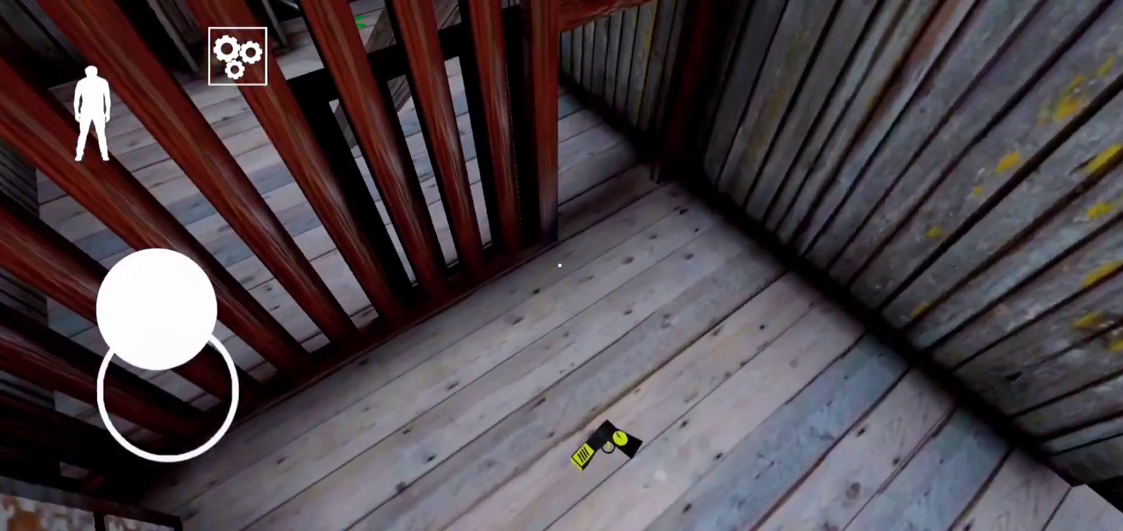
pyautogui.click(1023, 200)
pyautogui.moveTo(167, 390); pyautogui.dragTo(201, 338)
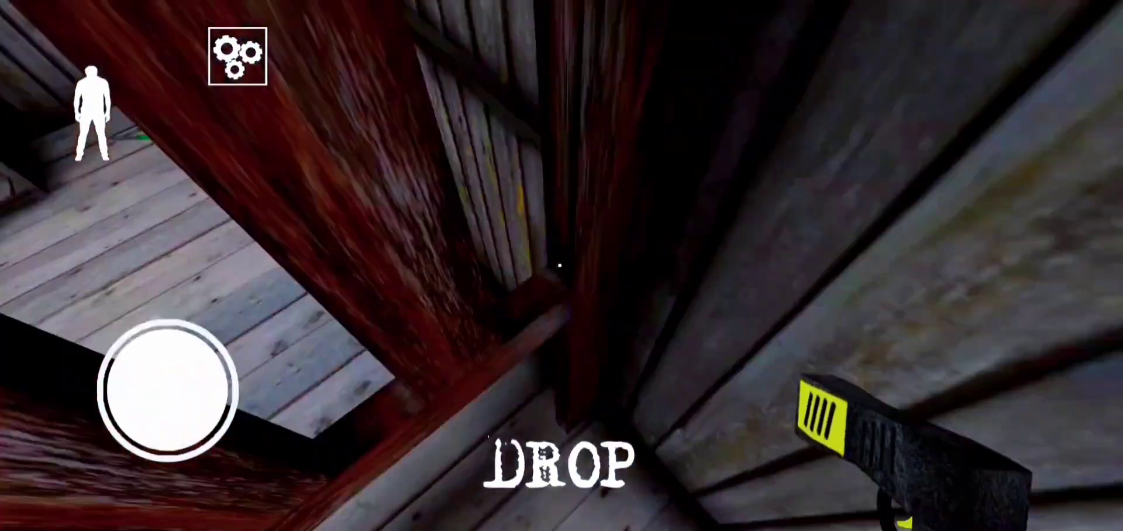
pyautogui.moveTo(167, 390); pyautogui.dragTo(191, 335)
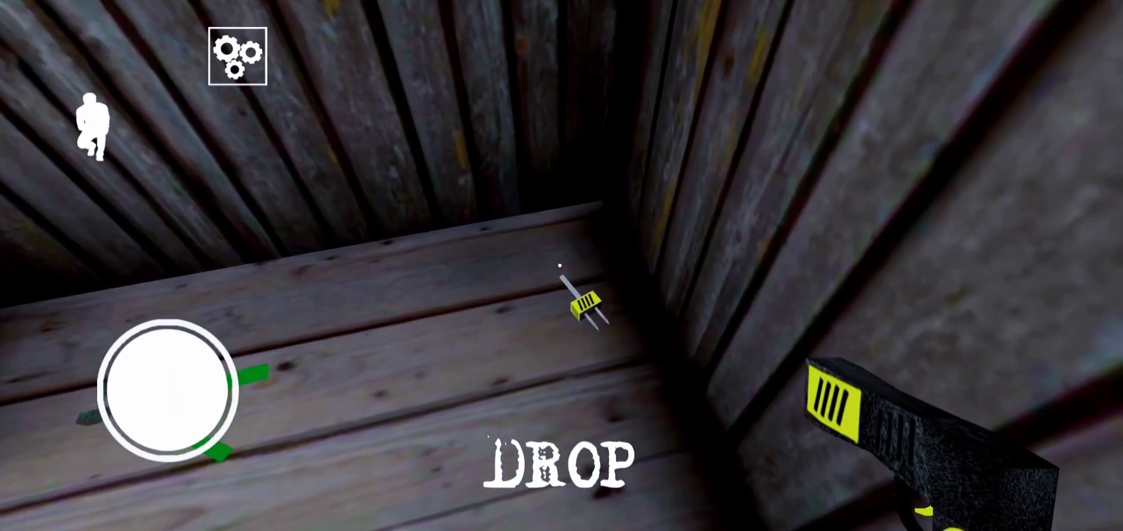
pyautogui.moveTo(174, 351); pyautogui.dragTo(165, 308)
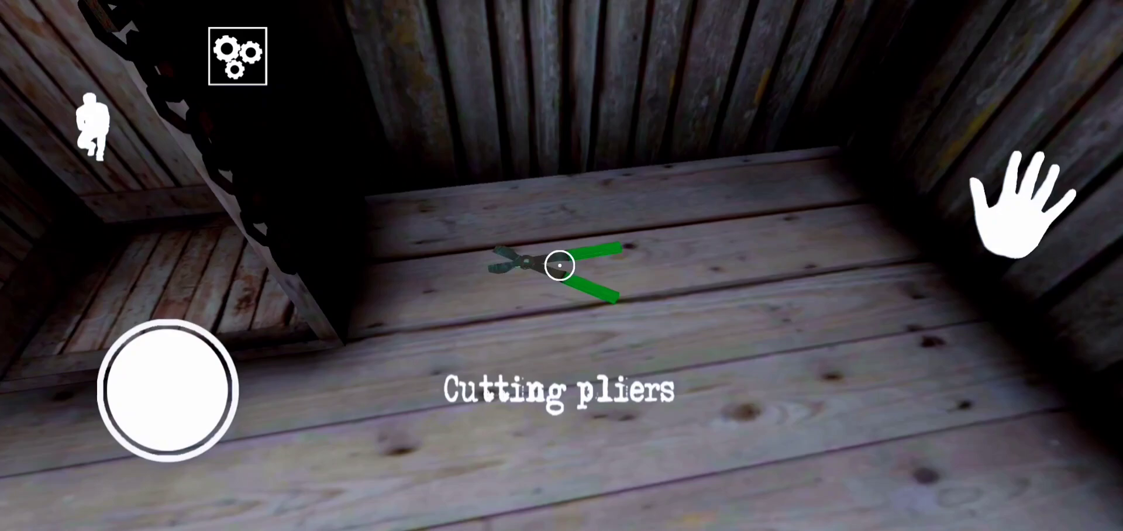
pyautogui.moveTo(171, 359); pyautogui.dragTo(165, 309)
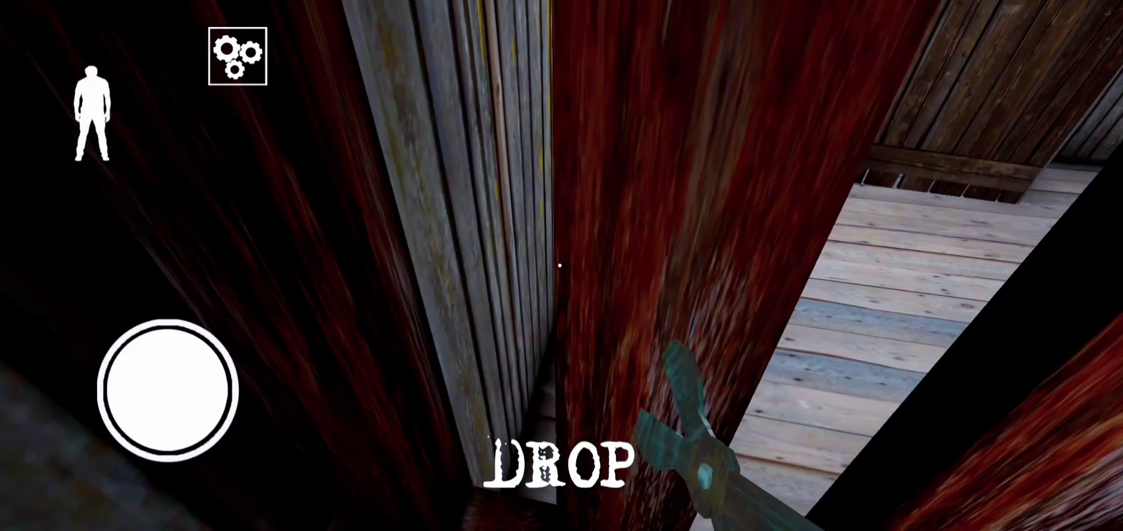
pyautogui.moveTo(167, 394)
pyautogui.mouseDown()
pyautogui.moveTo(165, 308)
pyautogui.moveTo(126, 319)
pyautogui.mouseUp()
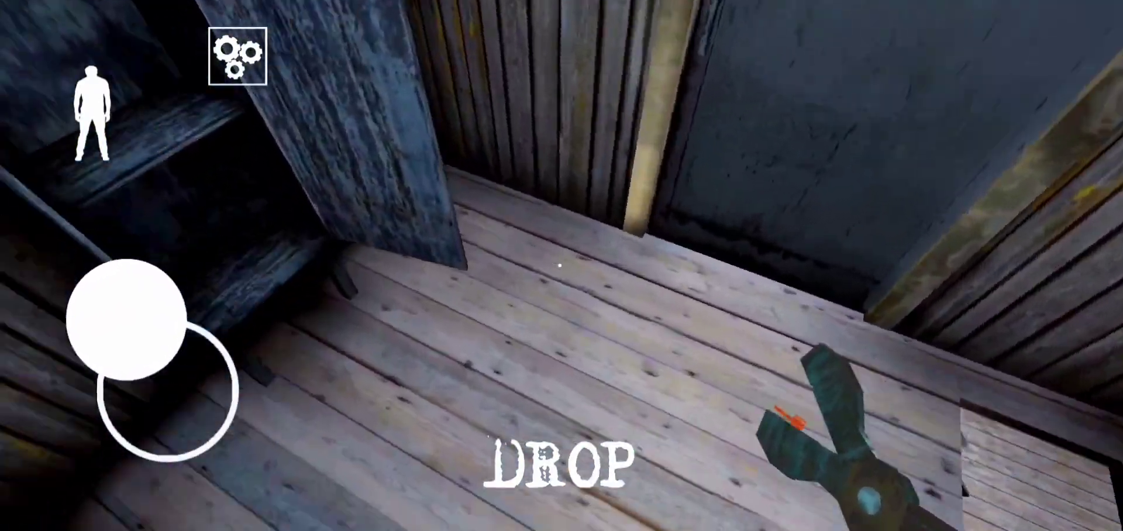
# Turn away from the cabinet while holding the cutting pliers.
pyautogui.moveTo(166, 390); pyautogui.dragTo(202, 315)
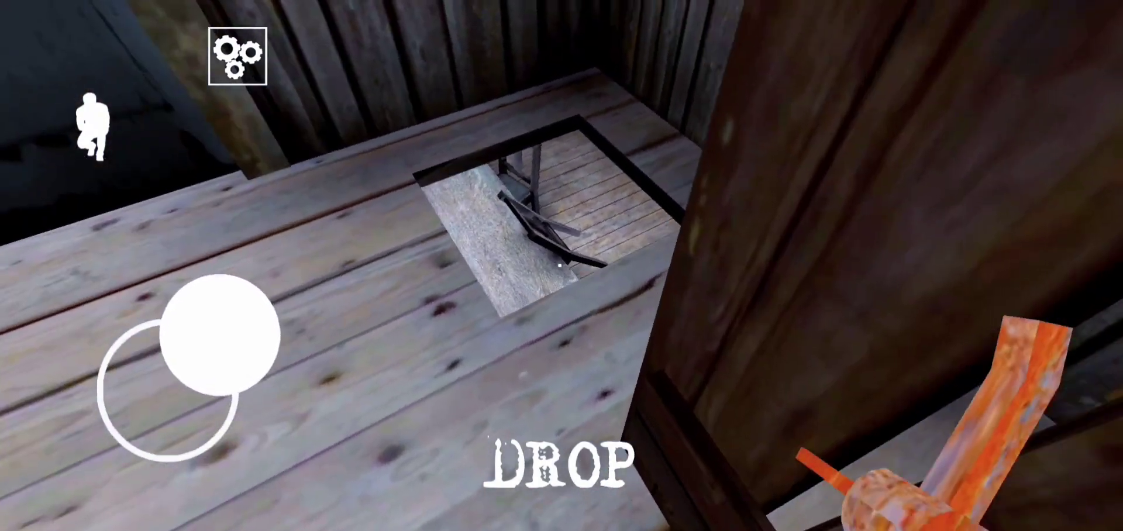
# Move around the floor hatch to the stun gun and pick it up.
pyautogui.moveTo(158, 379)
pyautogui.mouseDown()
pyautogui.moveTo(96, 358)
pyautogui.moveTo(163, 388)
pyautogui.moveTo(188, 429)
pyautogui.mouseUp()
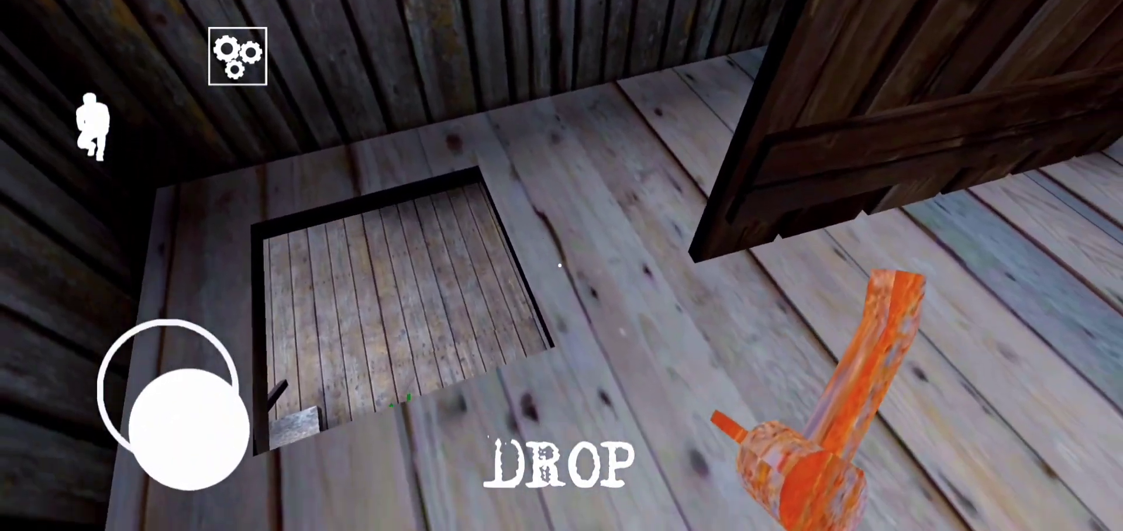
pyautogui.moveTo(88, 390); pyautogui.dragTo(156, 387)
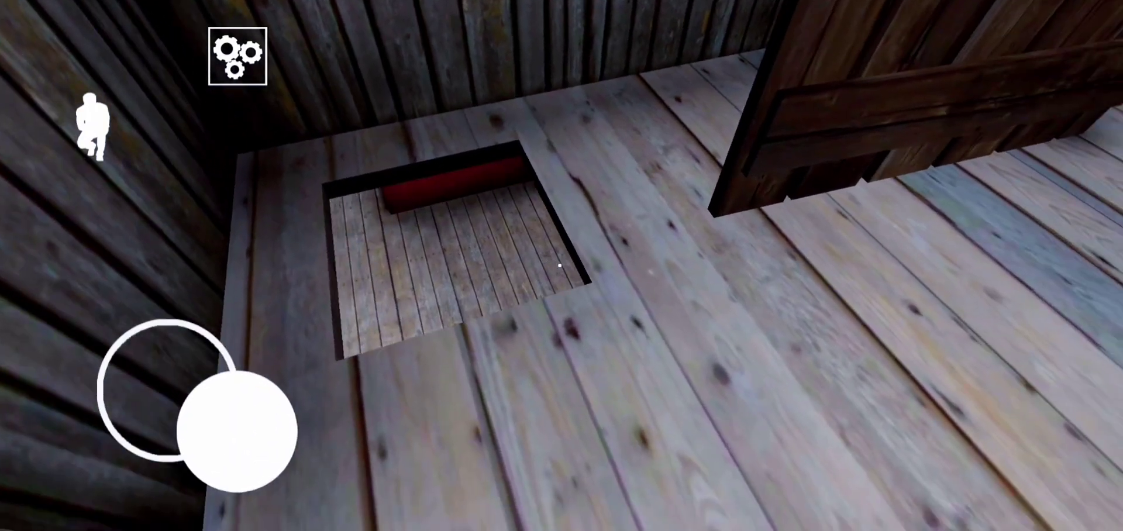
pyautogui.moveTo(167, 425); pyautogui.dragTo(196, 313)
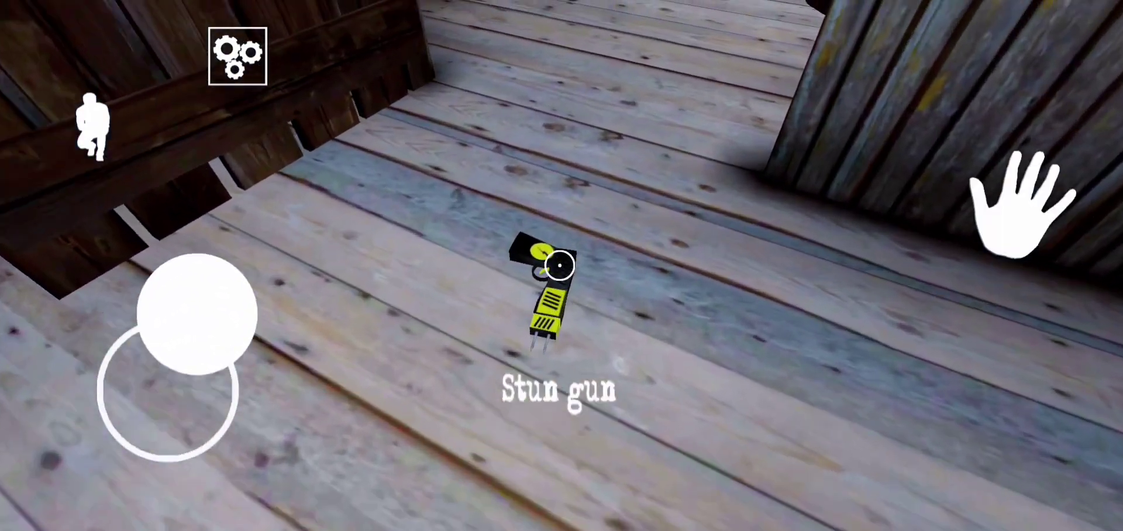
pyautogui.moveTo(167, 390)
pyautogui.mouseDown()
pyautogui.moveTo(132, 412)
pyautogui.moveTo(110, 345)
pyautogui.moveTo(90, 370)
pyautogui.moveTo(136, 385)
pyautogui.mouseUp()
pyautogui.click(1022, 206)
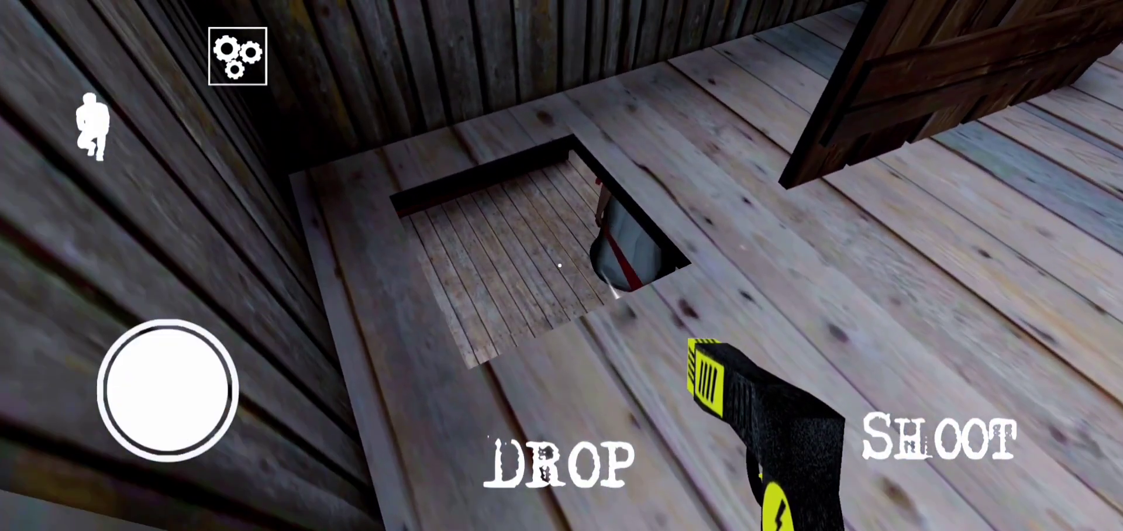
# Edge around the floor hatch and walk into the room with the round hole.
pyautogui.moveTo(234, 420); pyautogui.dragTo(93, 363)
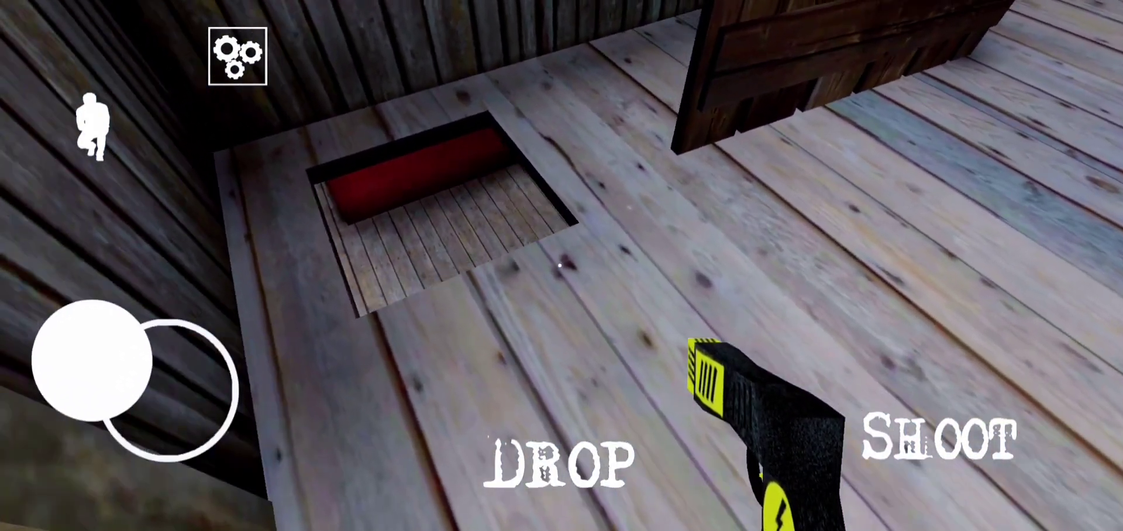
pyautogui.moveTo(226, 422); pyautogui.dragTo(167, 390)
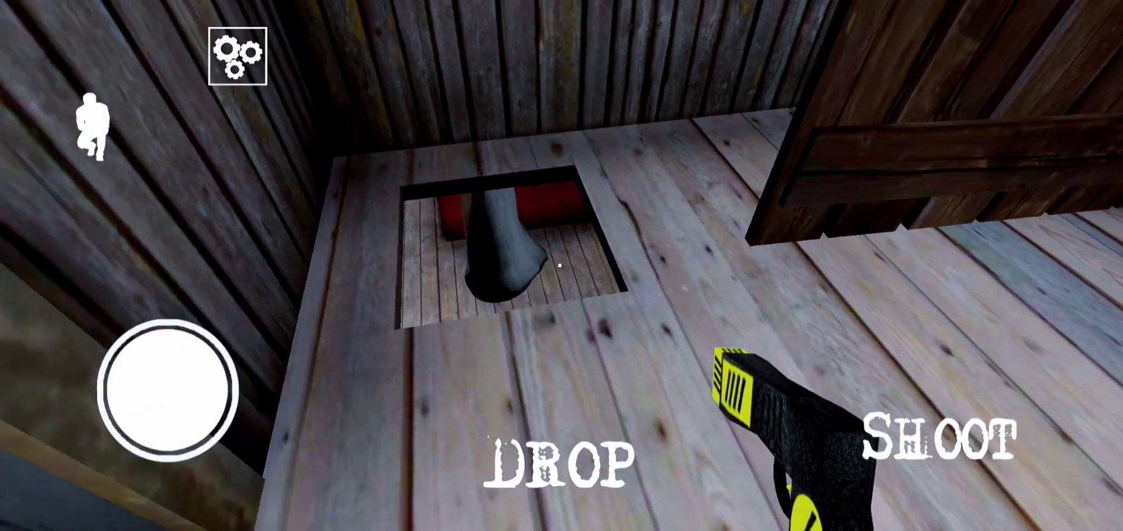
pyautogui.moveTo(166, 390)
pyautogui.mouseDown()
pyautogui.moveTo(201, 380)
pyautogui.moveTo(195, 320)
pyautogui.moveTo(174, 314)
pyautogui.moveTo(213, 401)
pyautogui.moveTo(211, 366)
pyautogui.moveTo(181, 315)
pyautogui.moveTo(179, 327)
pyautogui.moveTo(105, 342)
pyautogui.moveTo(108, 356)
pyautogui.moveTo(230, 388)
pyautogui.moveTo(135, 394)
pyautogui.moveTo(167, 376)
pyautogui.moveTo(170, 313)
pyautogui.moveTo(94, 423)
pyautogui.moveTo(90, 389)
pyautogui.moveTo(211, 388)
pyautogui.moveTo(156, 306)
pyautogui.mouseUp()
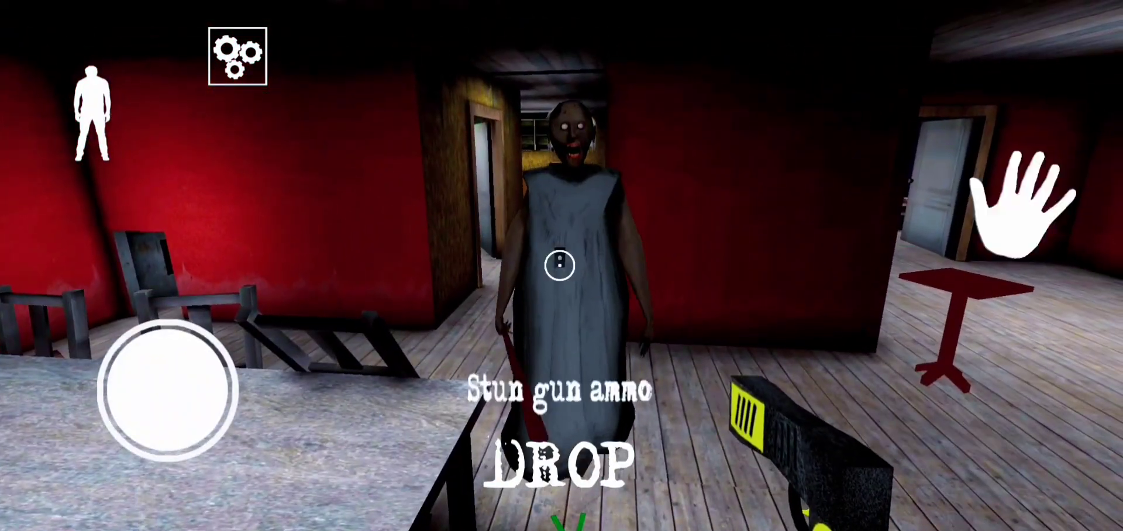
# Drop the stun gun and walk off carrying the door handle from the floor.
pyautogui.moveTo(202, 359); pyautogui.dragTo(213, 326)
pyautogui.click(560, 465)
pyautogui.moveTo(701, 263); pyautogui.dragTo(833, 350)
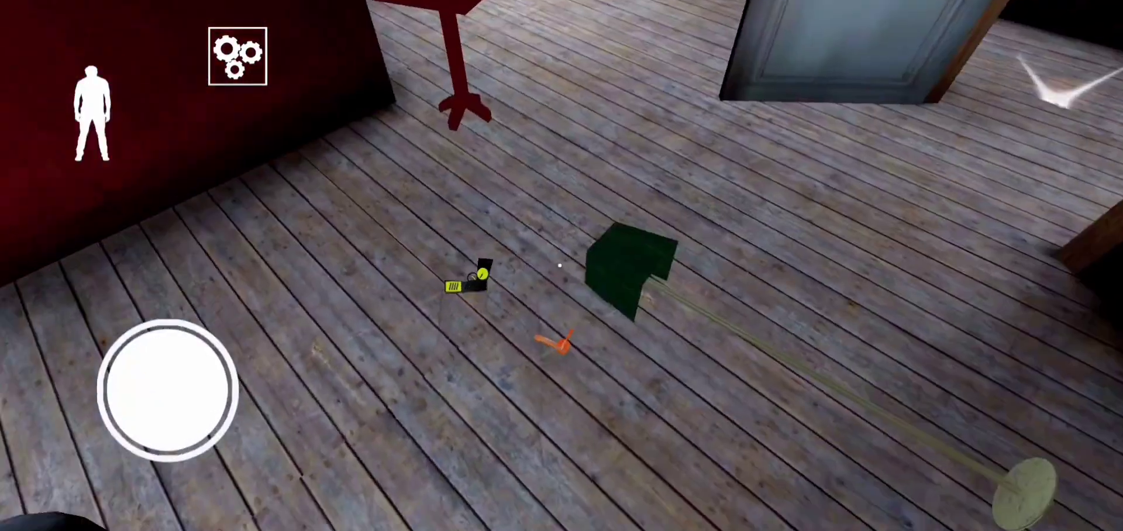
pyautogui.click(1022, 205)
pyautogui.moveTo(167, 391)
pyautogui.mouseDown()
pyautogui.moveTo(175, 325)
pyautogui.moveTo(201, 313)
pyautogui.moveTo(117, 320)
pyautogui.moveTo(143, 368)
pyautogui.moveTo(194, 399)
pyautogui.moveTo(146, 311)
pyautogui.moveTo(190, 313)
pyautogui.moveTo(142, 312)
pyautogui.mouseUp()
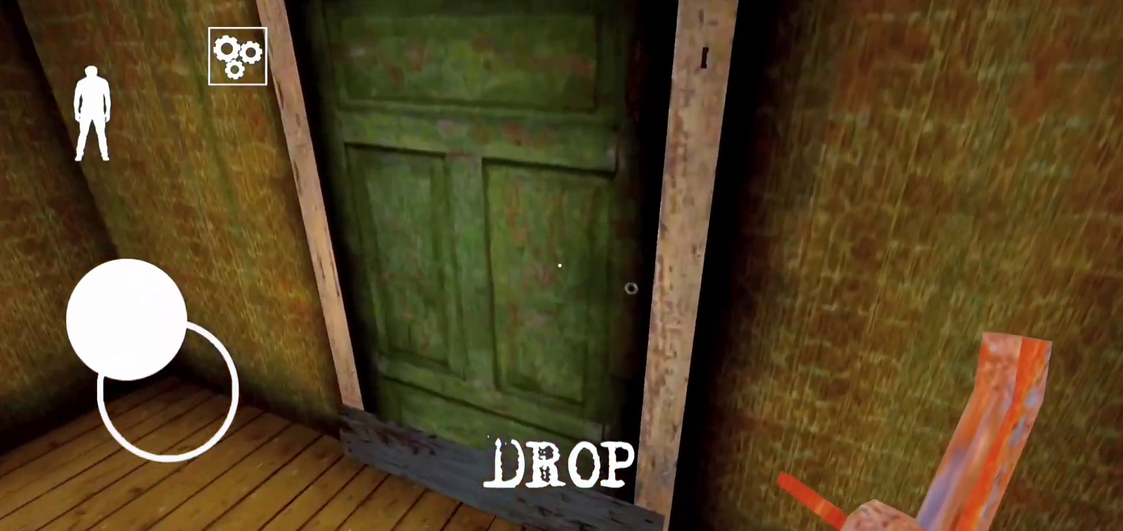
# Back away from the green exit door to look up at its locks.
pyautogui.moveTo(167, 390)
pyautogui.mouseDown()
pyautogui.moveTo(118, 443)
pyautogui.moveTo(190, 416)
pyautogui.moveTo(90, 415)
pyautogui.mouseUp()
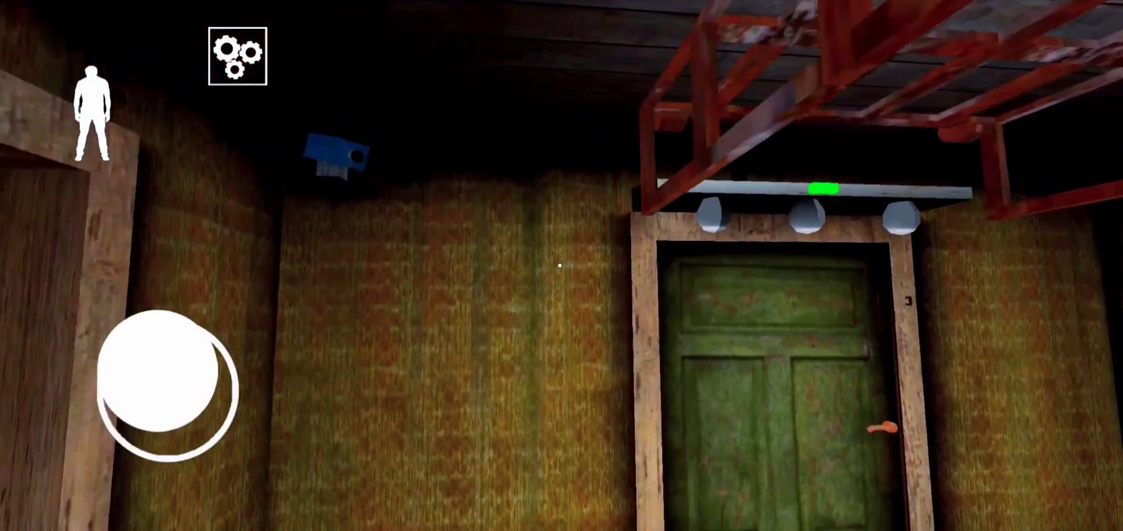